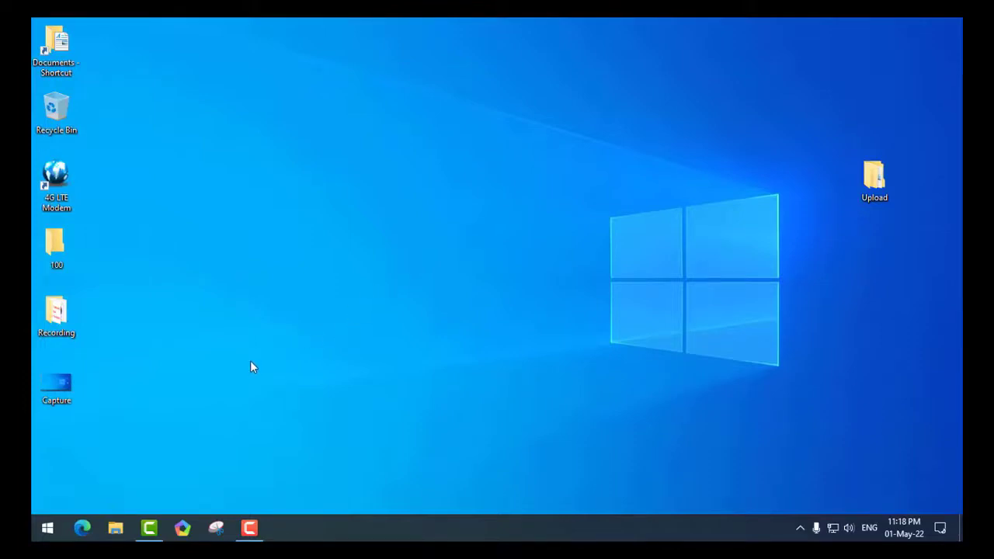
click(81, 528)
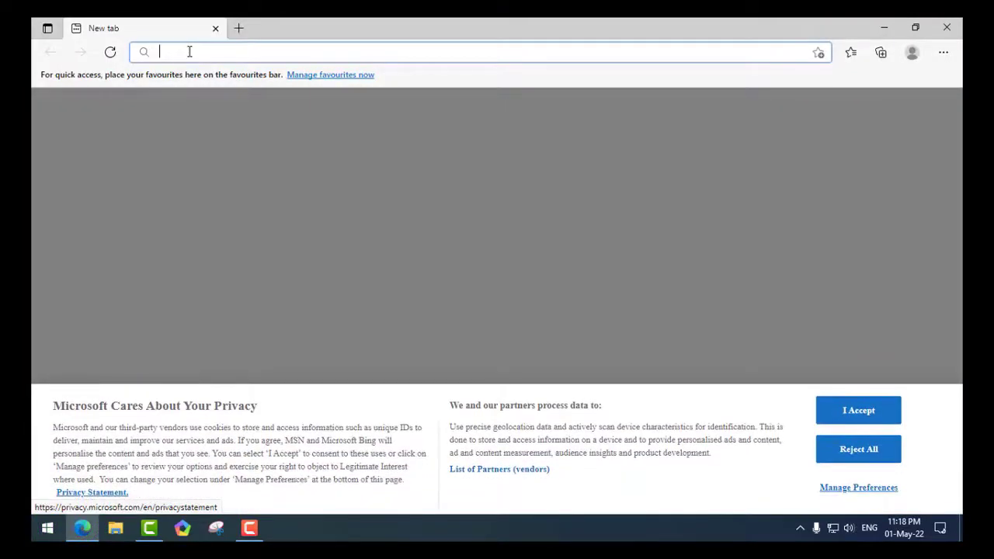
right_click(188, 52)
click(223, 187)
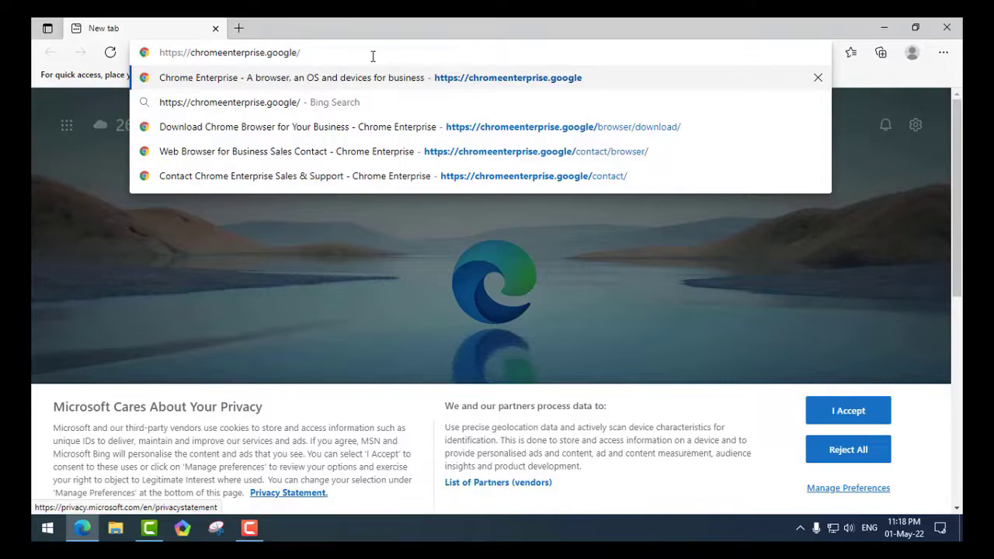
key(Return)
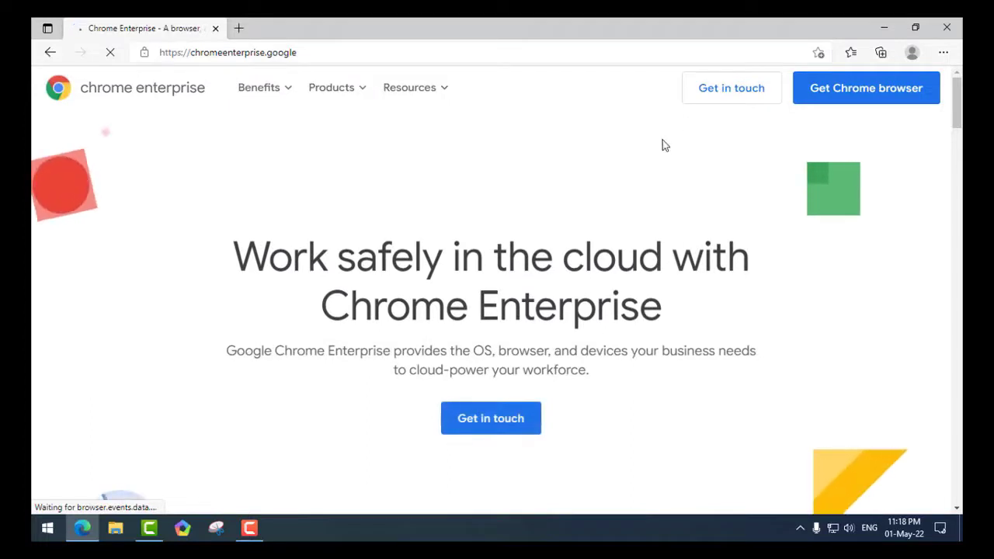
click(846, 90)
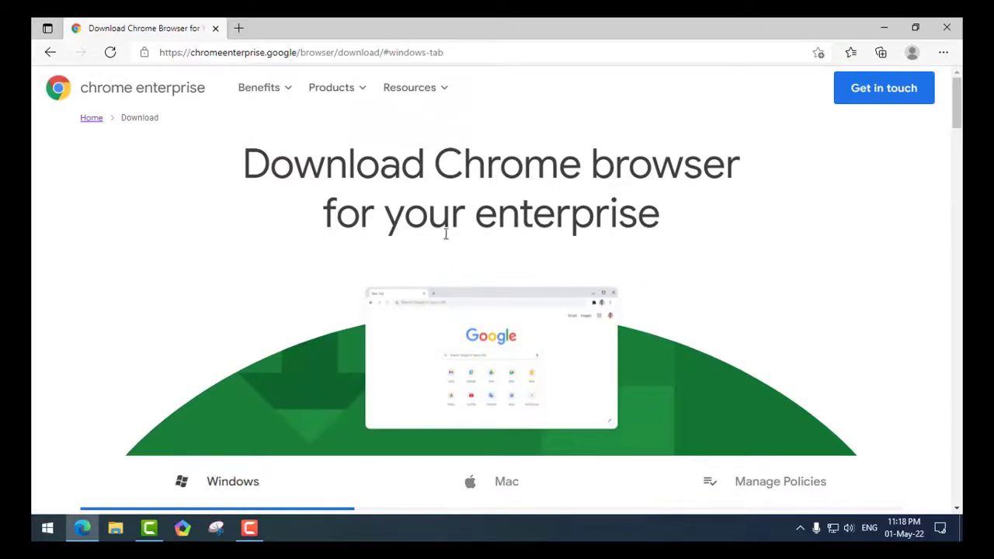
Download the 64 bit Chrome Bundle for Windows from the Stable channel, accepting the terms of service
scroll(581, 235, down, 3)
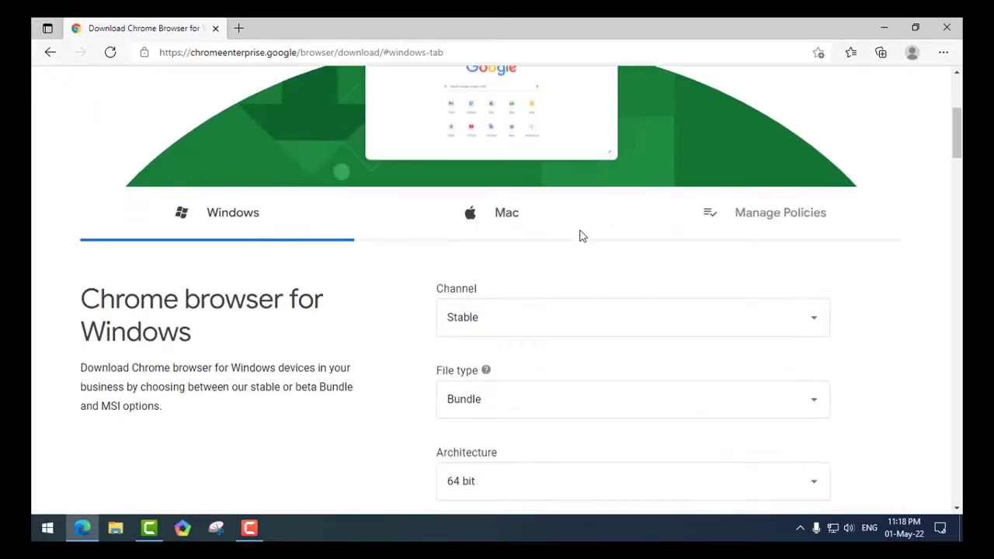
scroll(579, 235, down, 3)
scroll(578, 235, up, 1)
scroll(514, 221, down, 1)
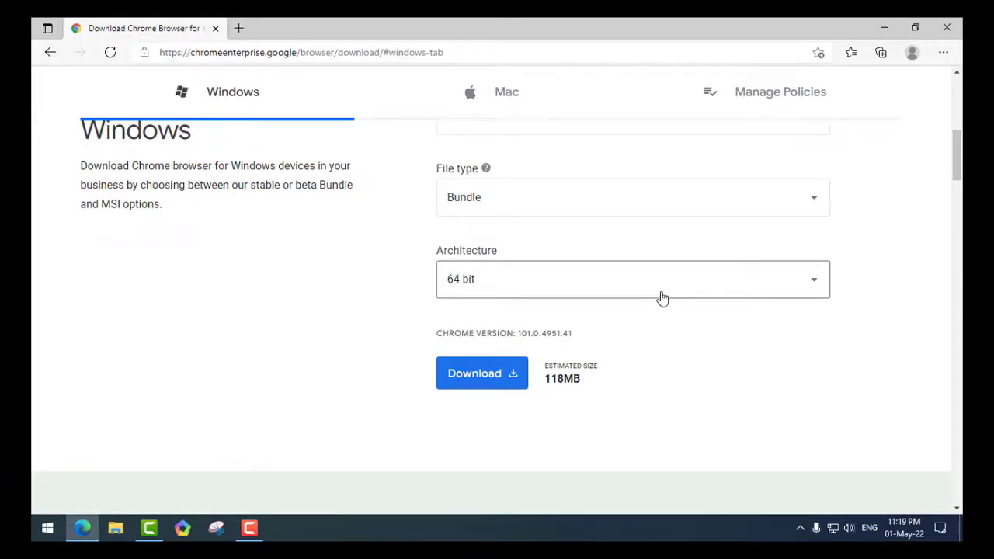
click(597, 291)
click(495, 355)
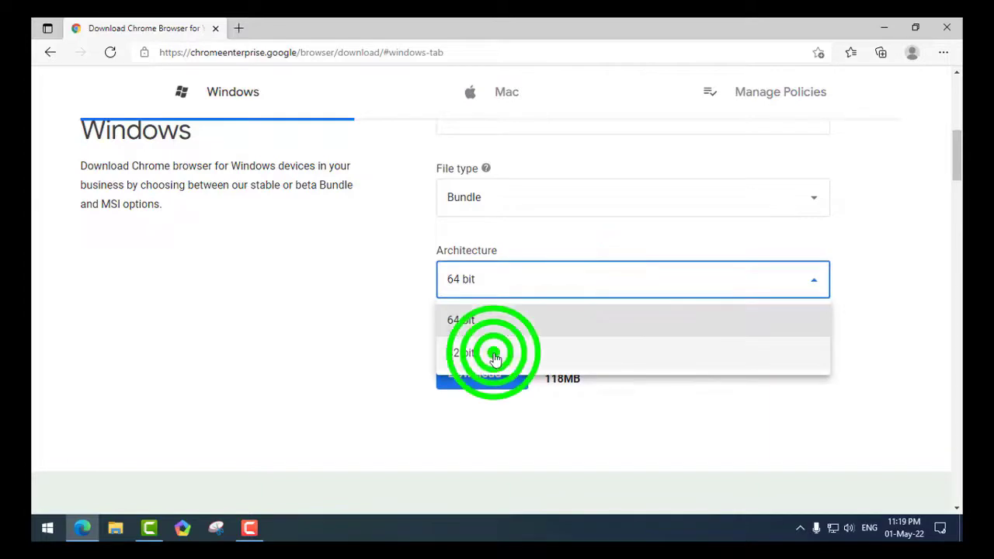
click(640, 288)
click(519, 319)
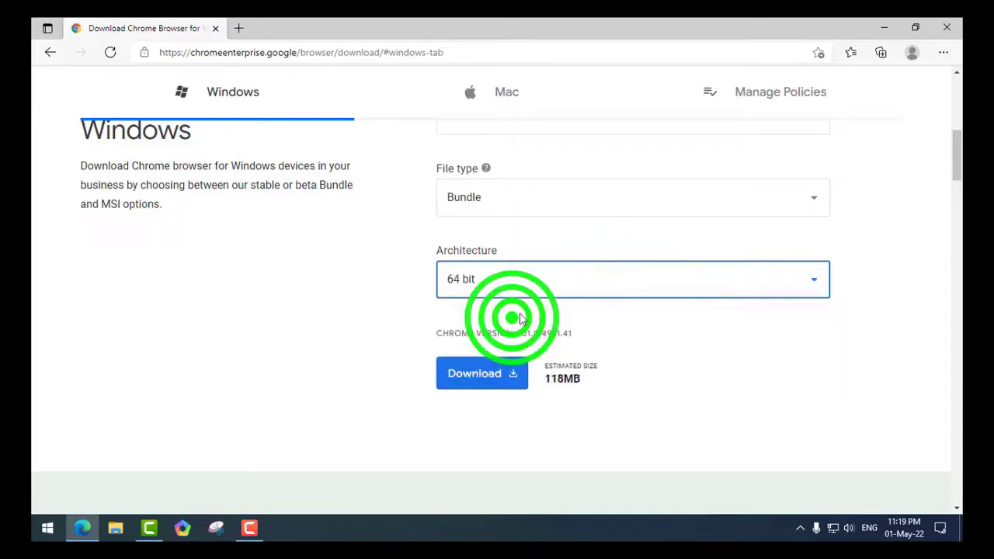
click(483, 378)
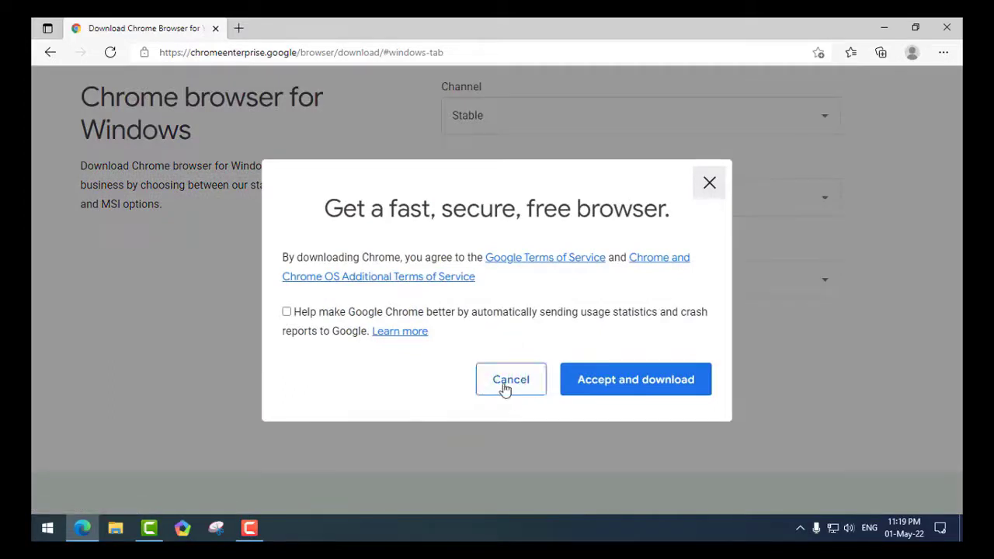
click(645, 389)
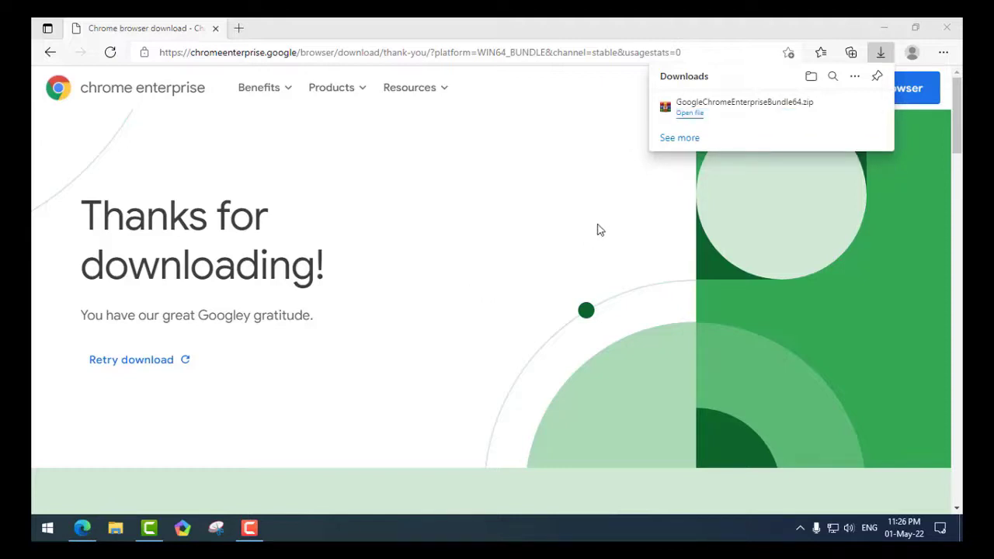
Show the downloaded GoogleChromeEnterpriseBundle64.zip in its folder, close the browser and extract the archive there
right_click(754, 109)
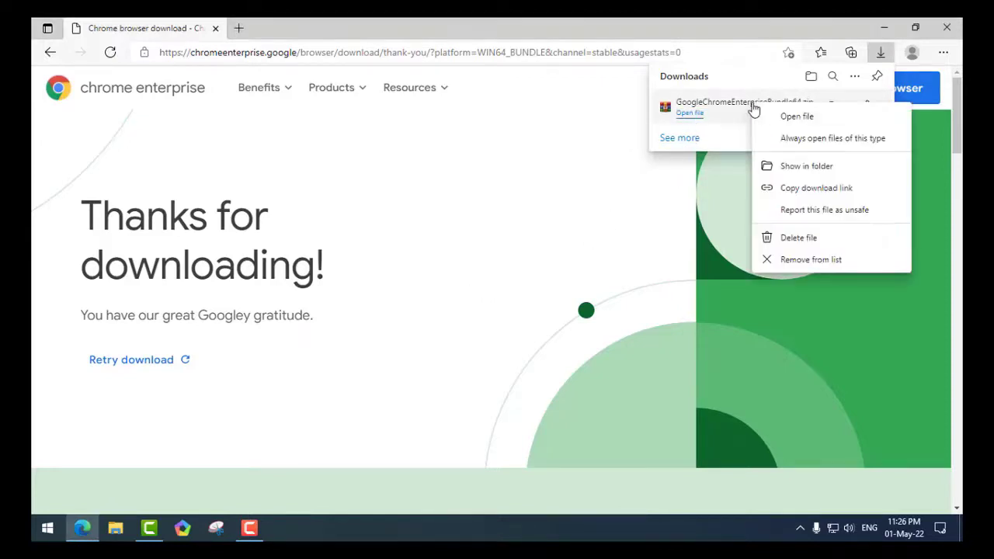
click(806, 168)
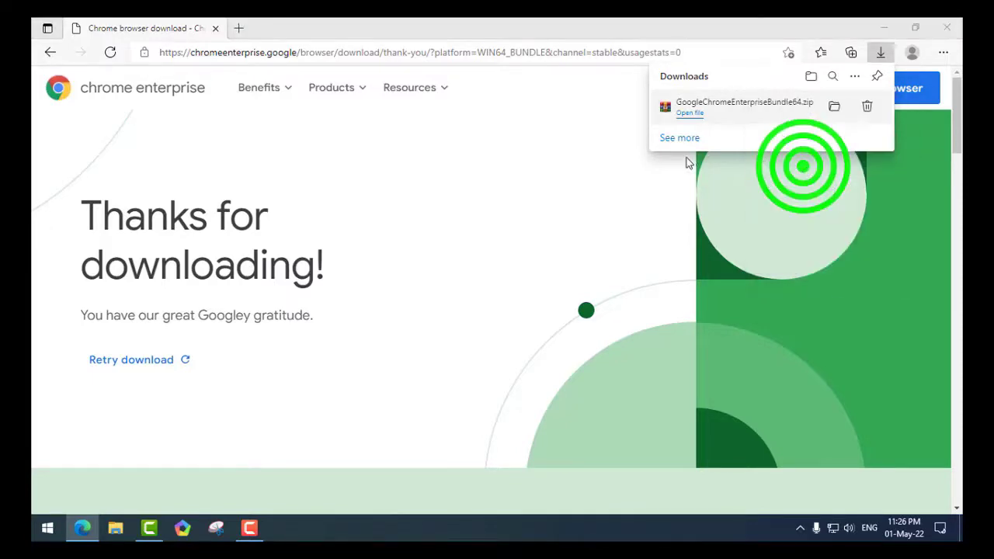
click(948, 27)
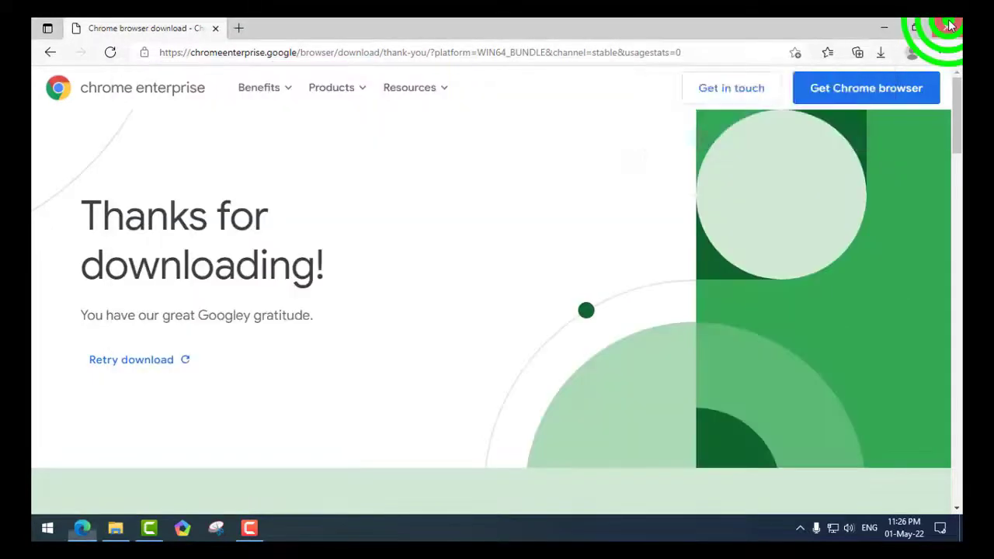
click(598, 76)
drag(598, 76, 627, 60)
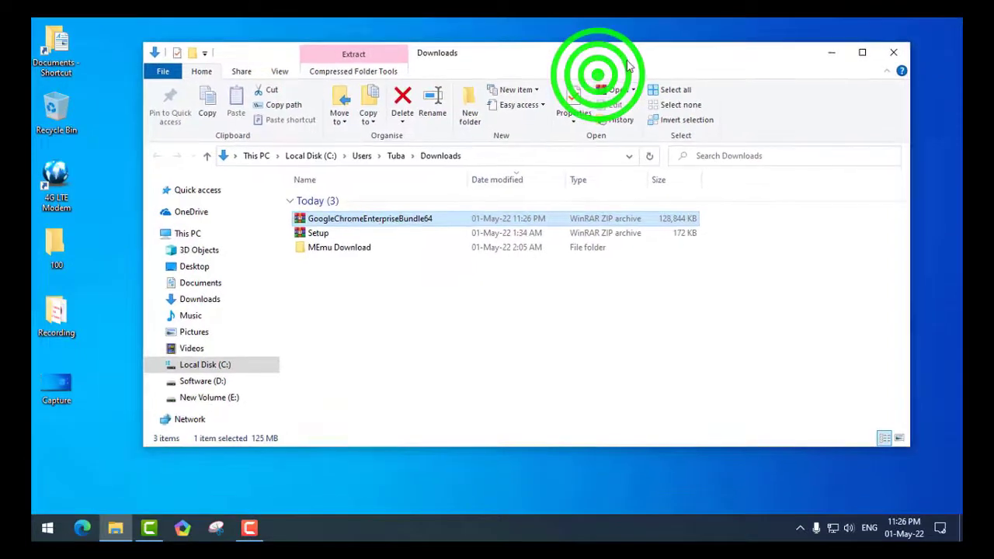
right_click(365, 224)
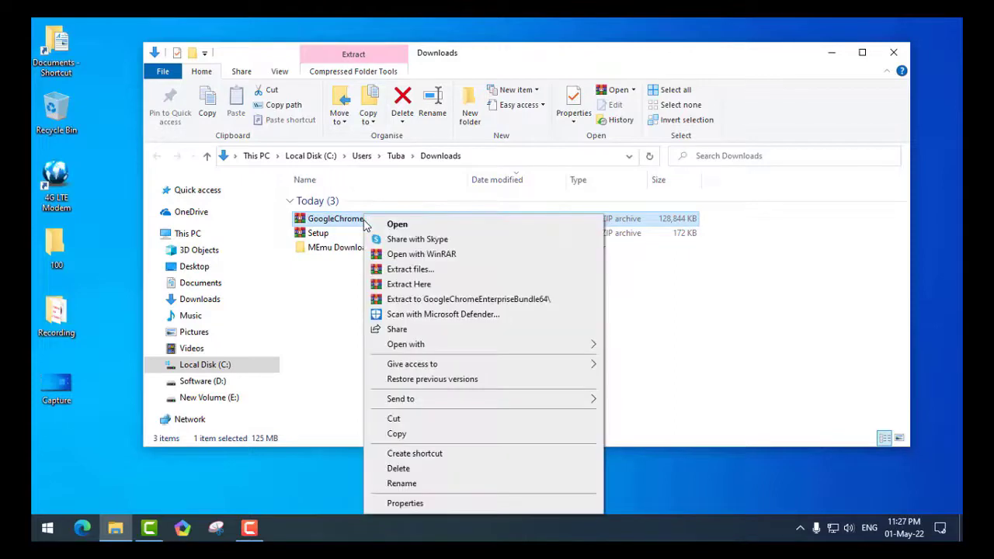
click(395, 285)
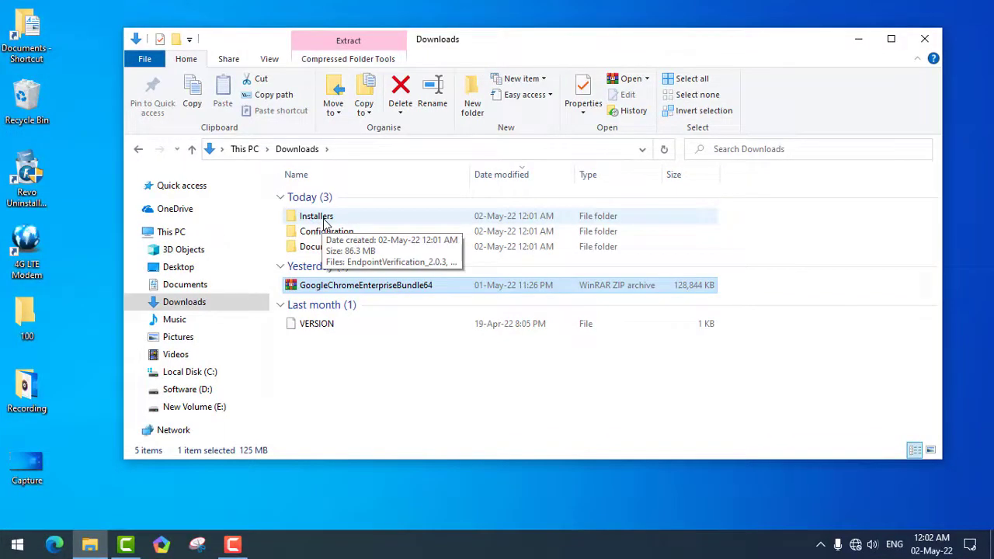
Install GoogleChromeStandaloneEnterprise64 from the extracted Installers folder and close the folder window
double_click(321, 218)
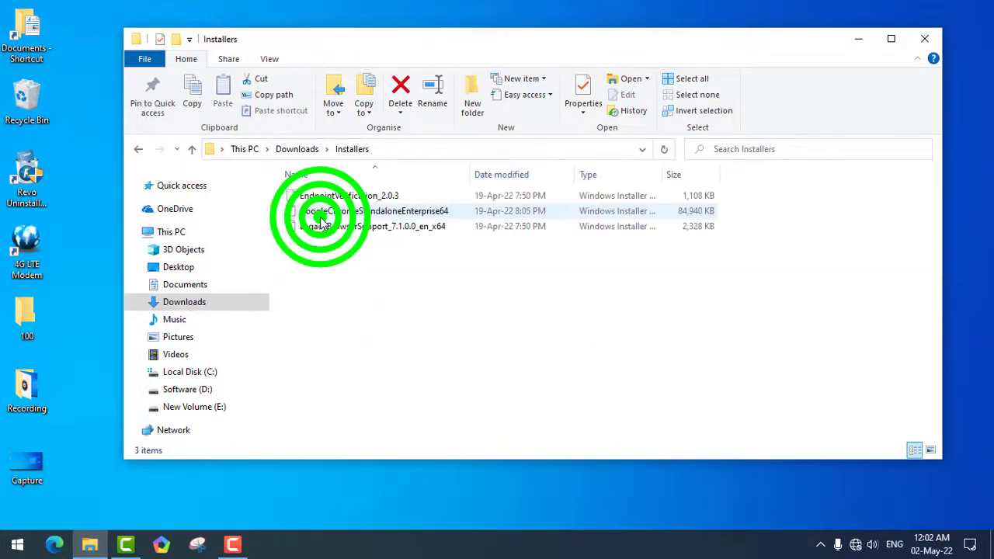
right_click(410, 217)
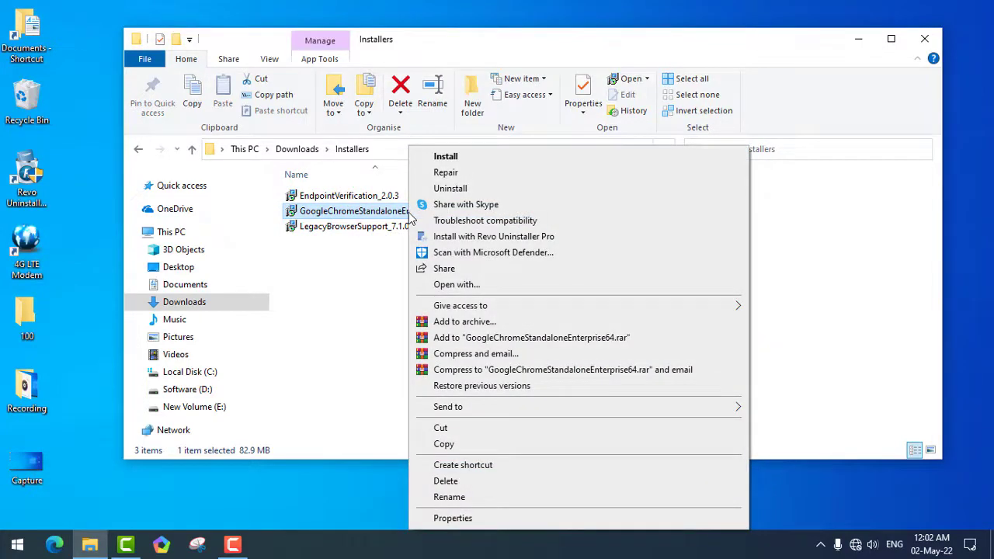
click(457, 159)
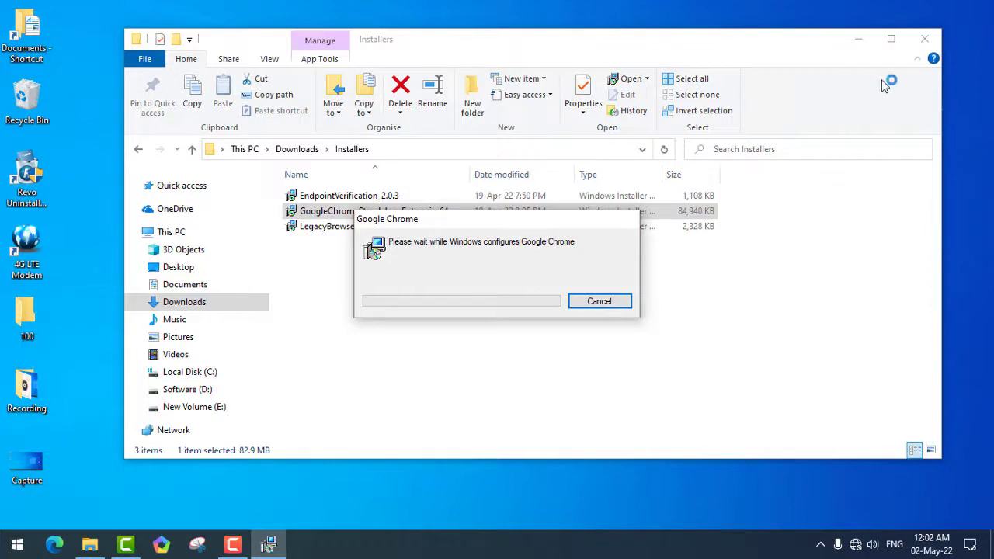
click(926, 39)
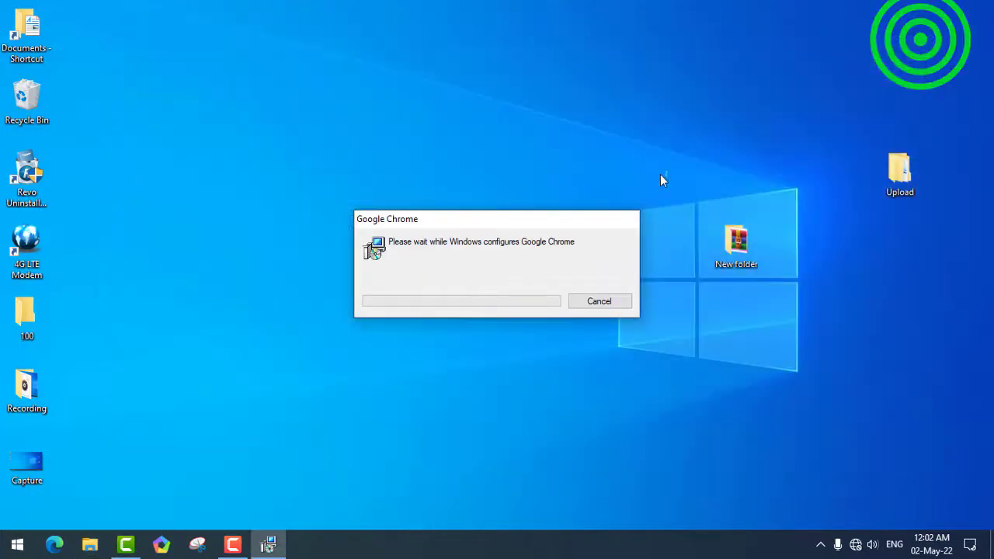
drag(518, 219, 491, 180)
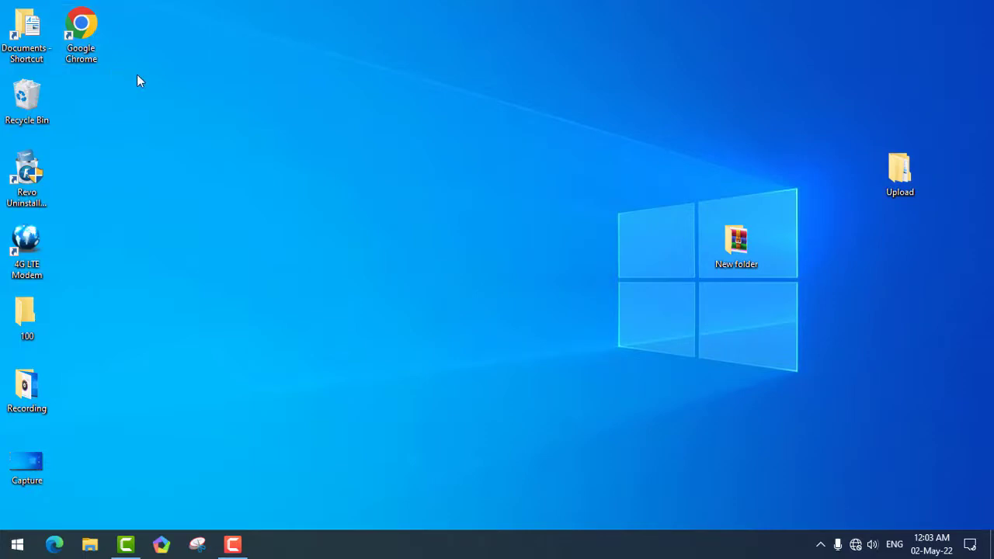
Launch Google Chrome from the desktop in a maximized window and request to set it as the default browser
click(84, 39)
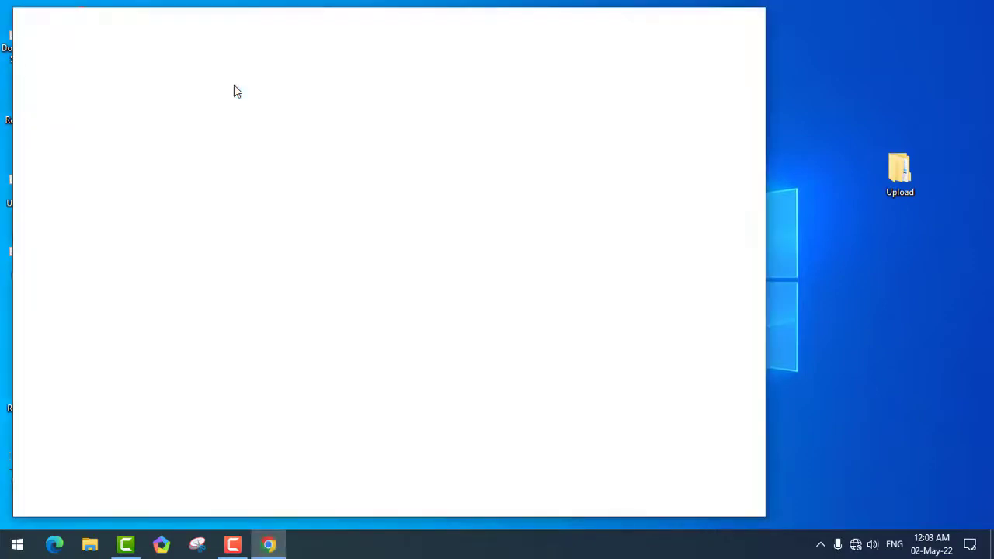
click(715, 18)
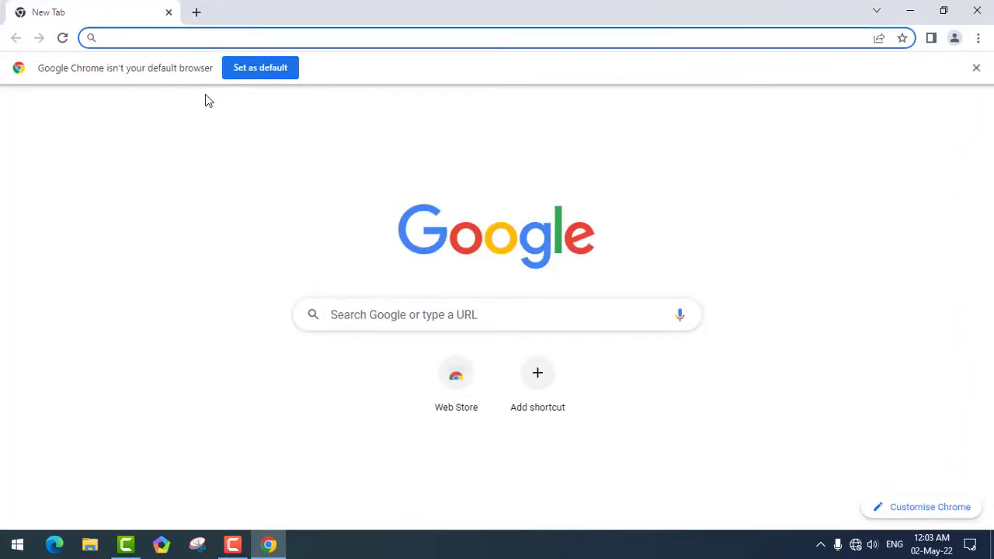
click(261, 70)
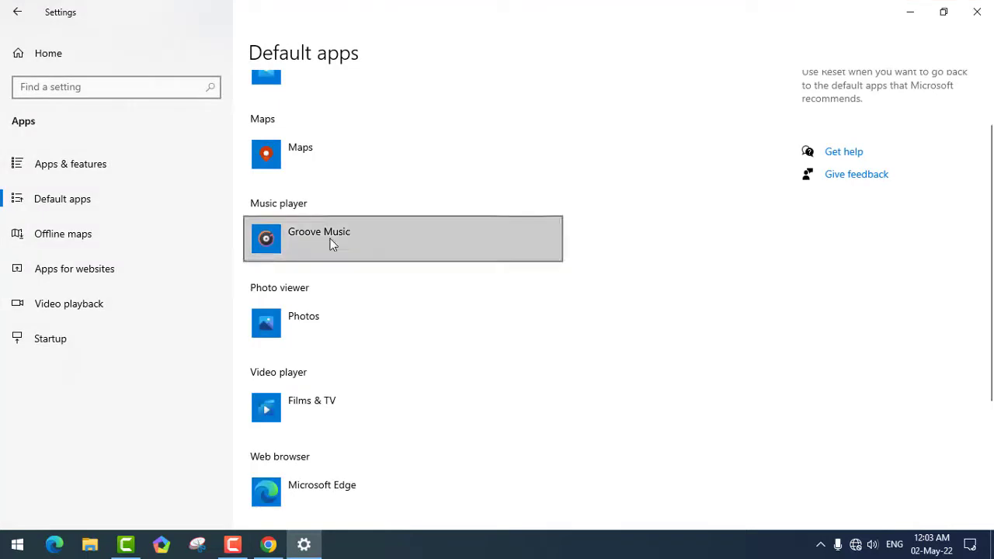
Change the default web browser to Google Chrome, choosing to switch anyway, and close the Windows settings
scroll(344, 284, down, 3)
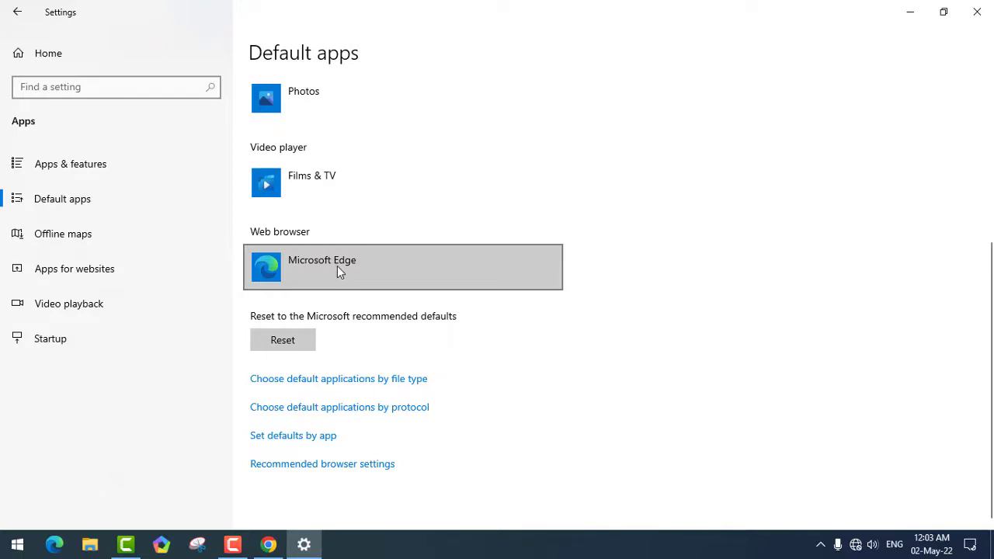
click(304, 266)
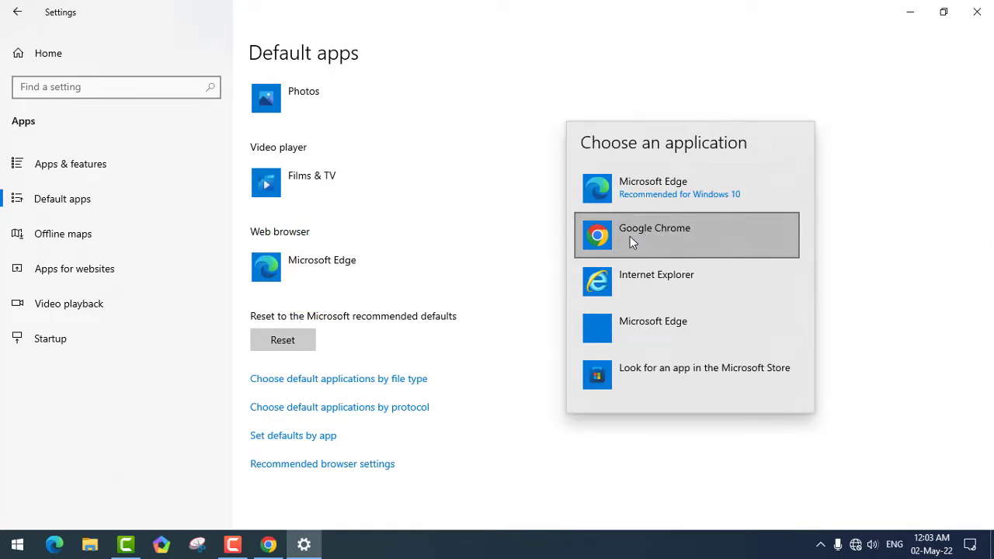
click(630, 236)
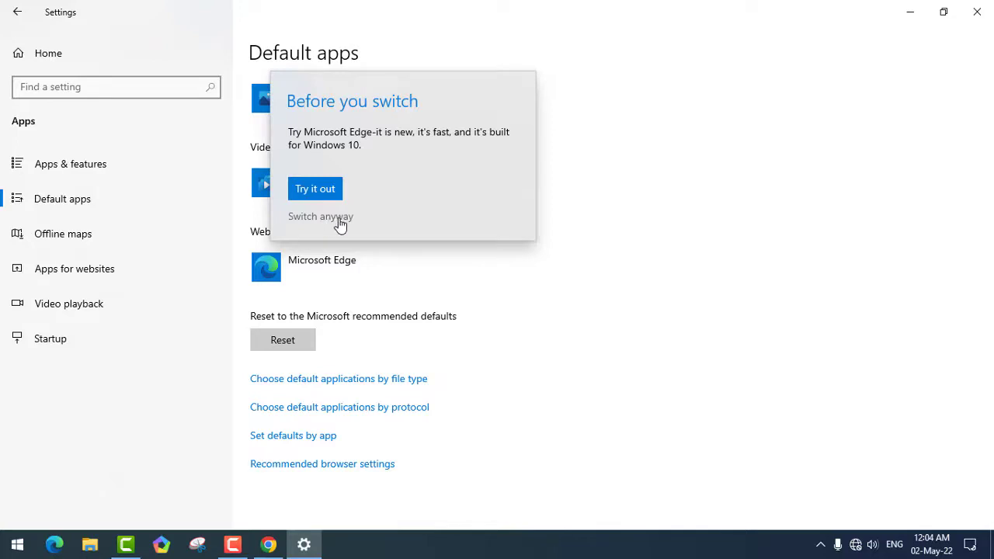
click(338, 220)
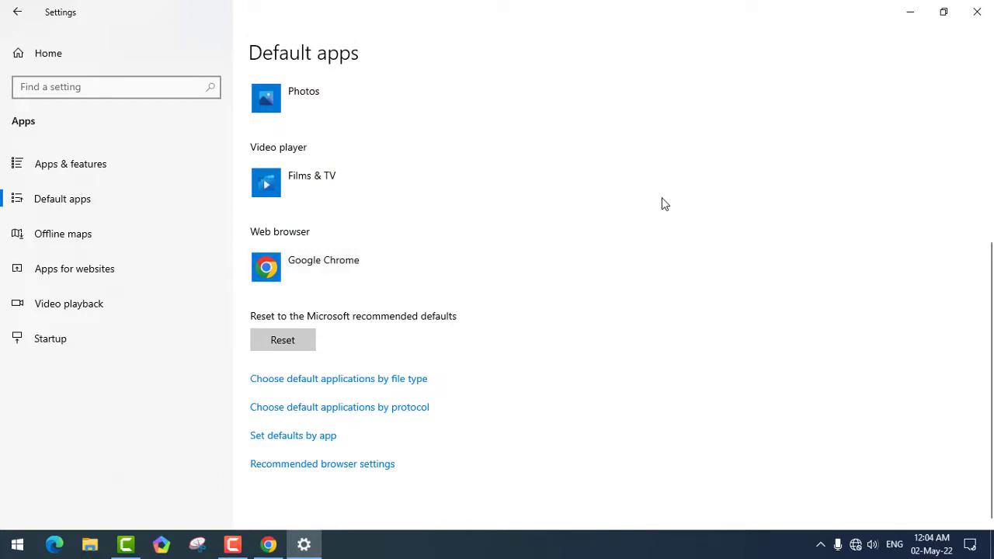
click(977, 12)
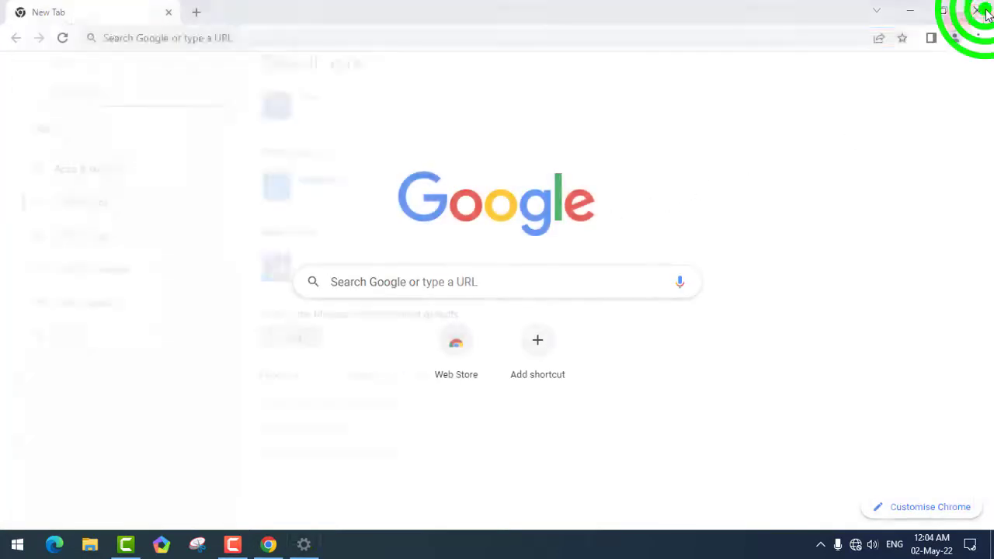